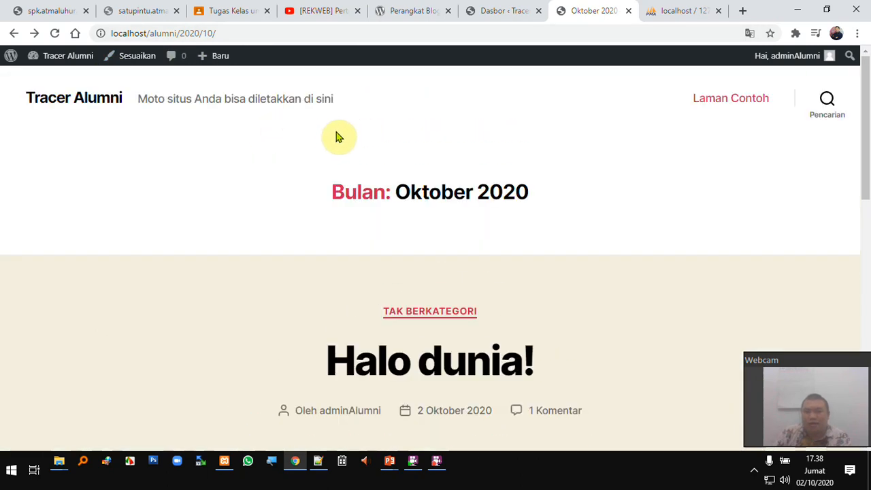
- View the Laman Contoh page of the Tracer Alumni site, and return to the home page at localhost/alumni/
{"action": "left_click", "coordinate": [745, 106]}
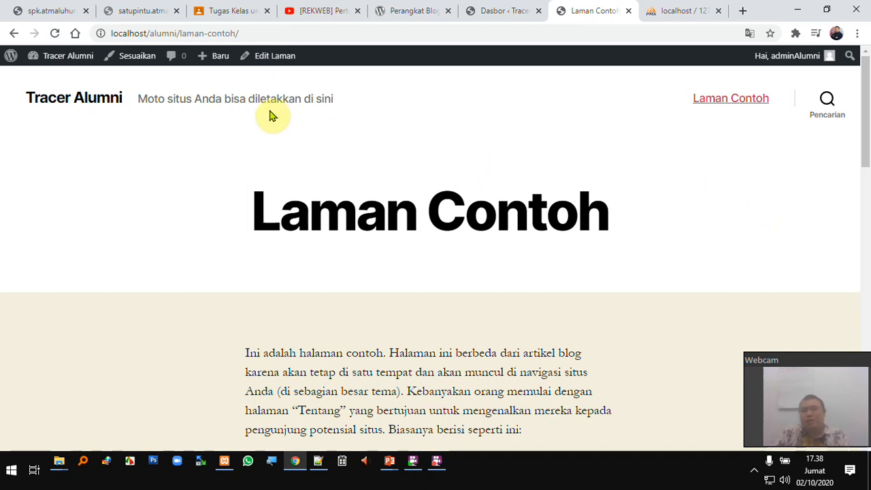
{"action": "left_click_drag", "start_coordinate": [182, 33], "coordinate": [311, 33]}
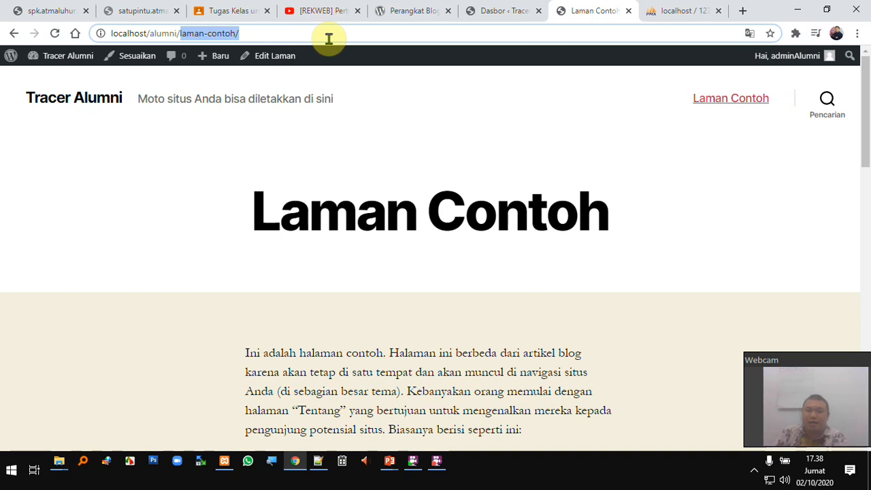
{"action": "key", "text": "BackSpace"}
{"action": "key", "text": "Return"}
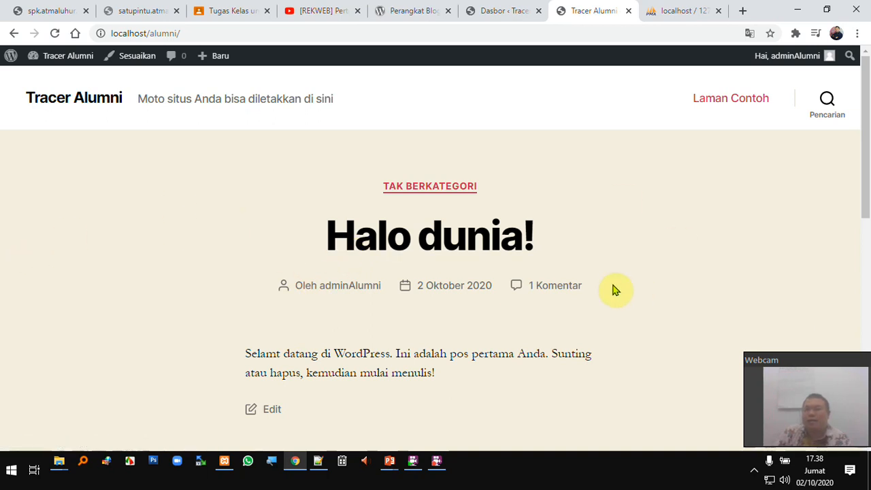
- Examine the tables of the db_alumni database in phpMyAdmin alongside the Tracer Alumni home page
{"action": "left_click", "coordinate": [664, 11]}
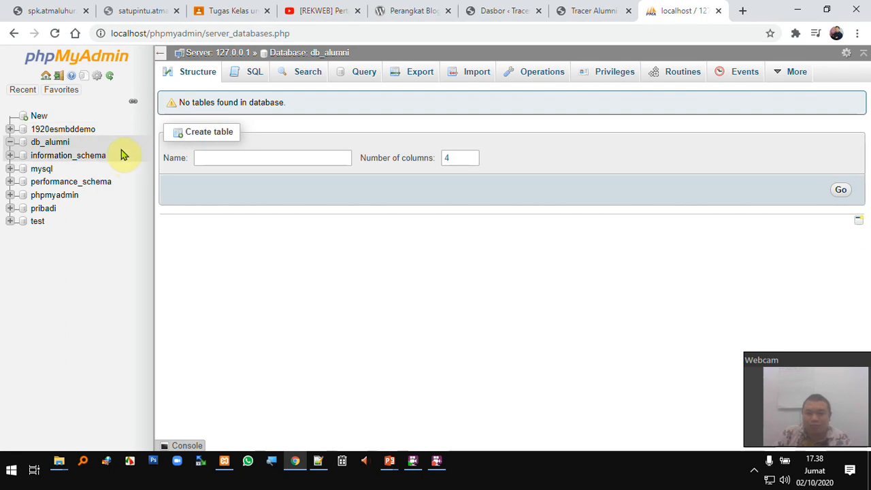
{"action": "left_click", "coordinate": [54, 144]}
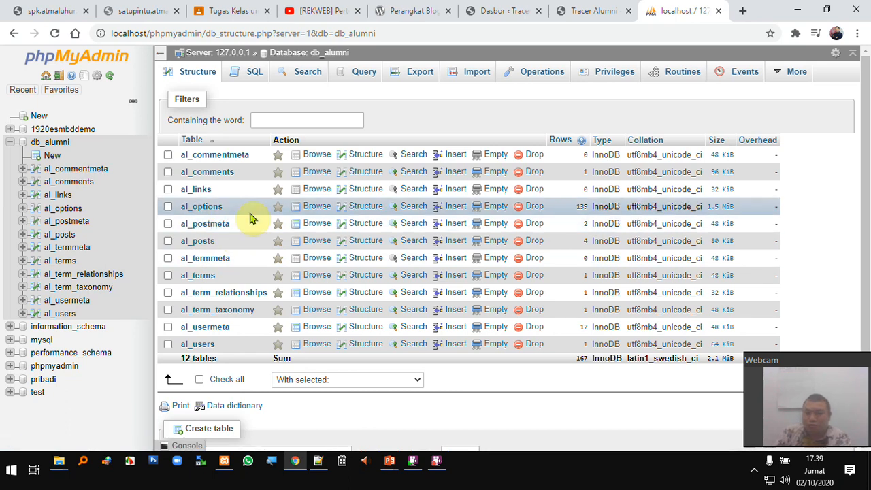
{"action": "left_click", "coordinate": [586, 13]}
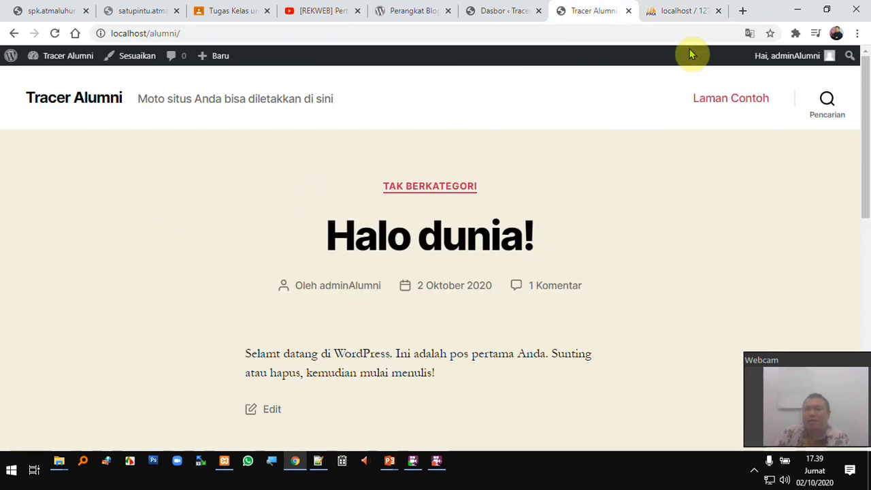
{"action": "left_click", "coordinate": [673, 12]}
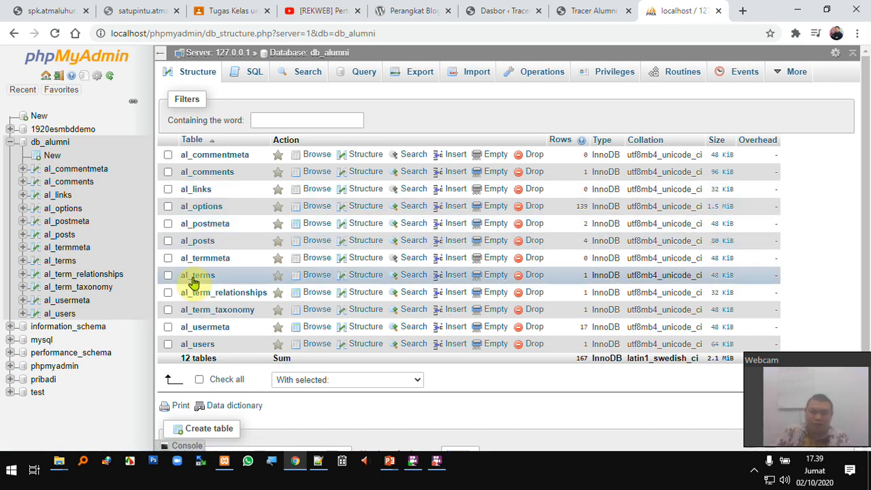
- Switch to File Explorer and copy the alumni site folder from xampp's htdocs folder
{"action": "mouse_move", "coordinate": [59, 461]}
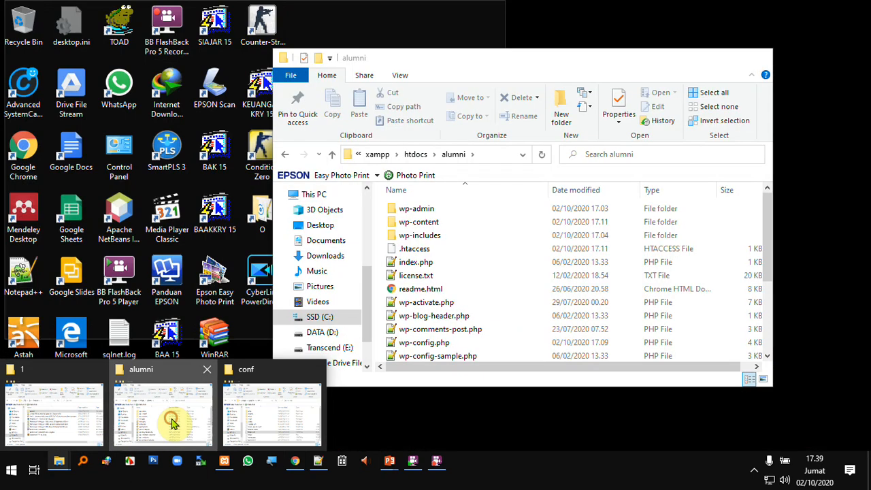
{"action": "left_click", "coordinate": [172, 424]}
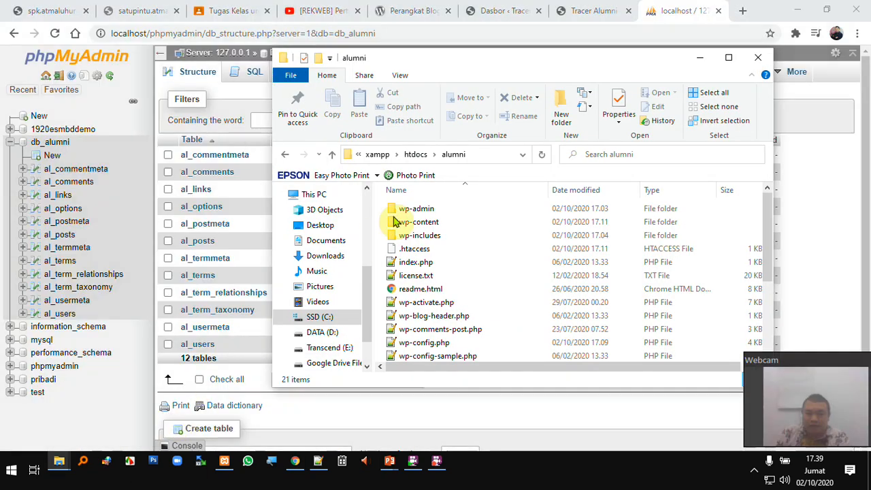
{"action": "left_click", "coordinate": [418, 157]}
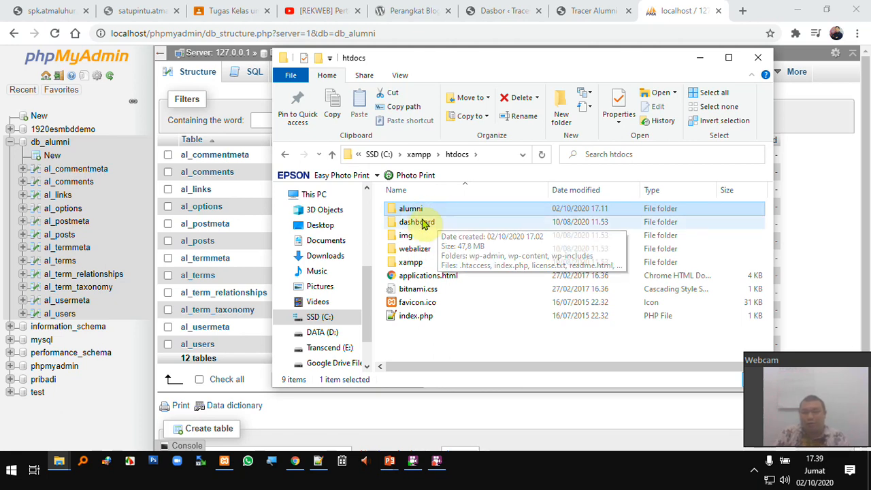
- Create a folder named "backup 2 okt 2020 17.40" inside folder 2 of the Rekweb directory
{"action": "left_click", "coordinate": [60, 465]}
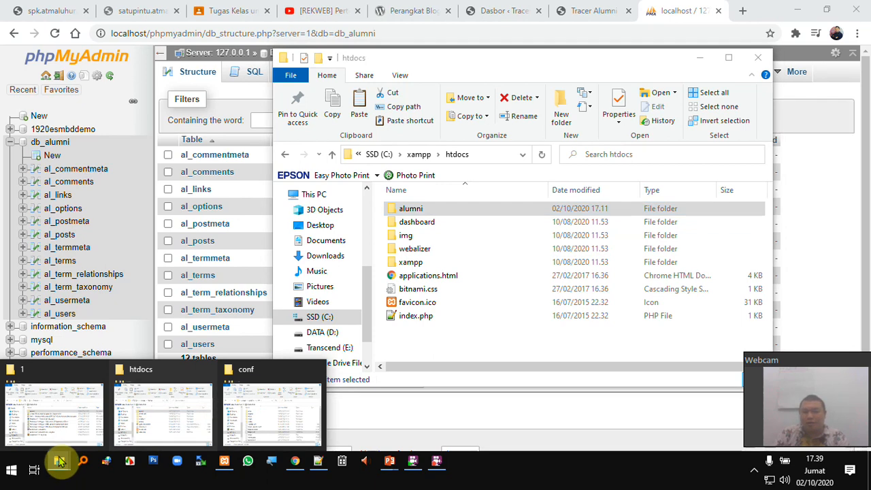
{"action": "left_click", "coordinate": [64, 409]}
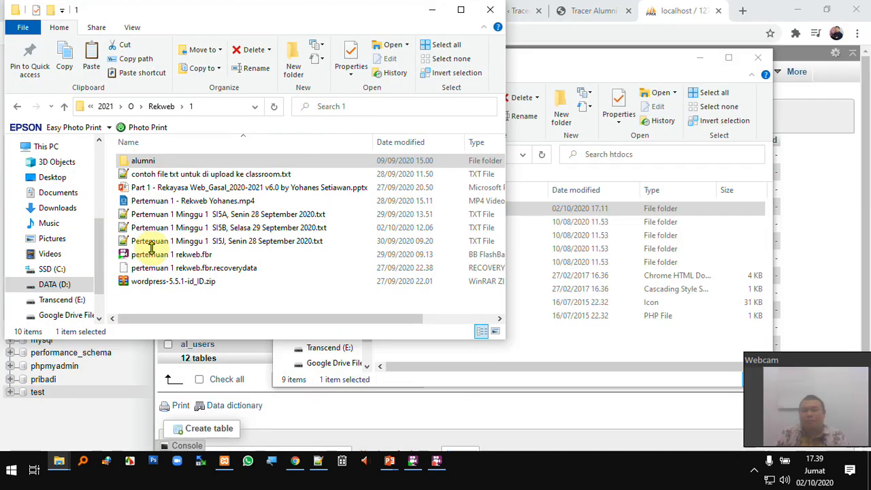
{"action": "left_click", "coordinate": [162, 107]}
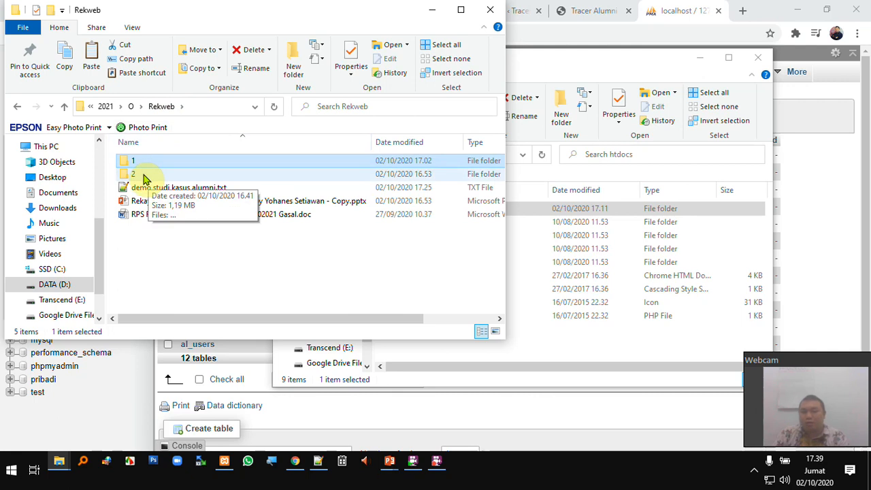
{"action": "double_click", "coordinate": [139, 179]}
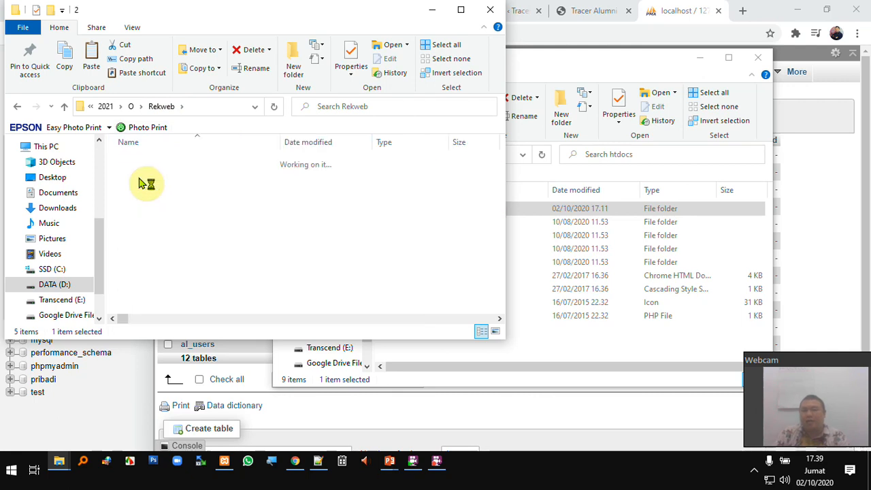
{"action": "left_click", "coordinate": [291, 68]}
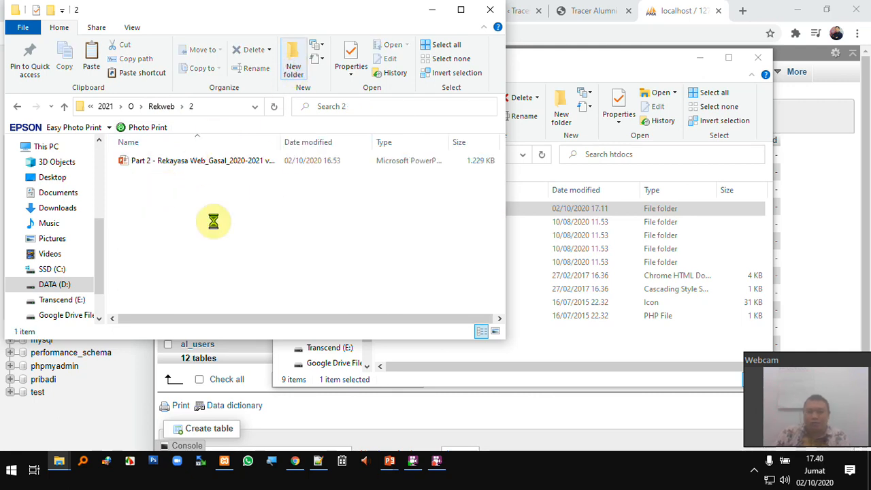
{"action": "type", "text": "backup"}
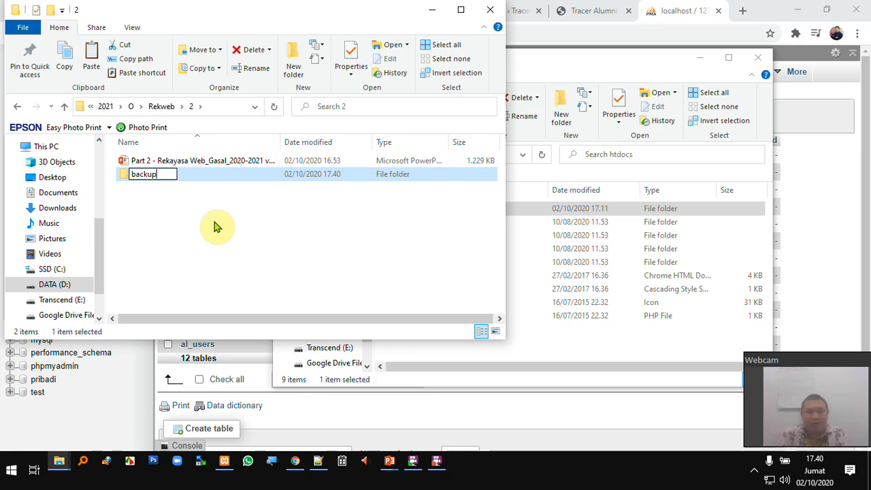
{"action": "type", "text": " 2 okt 2020 17"}
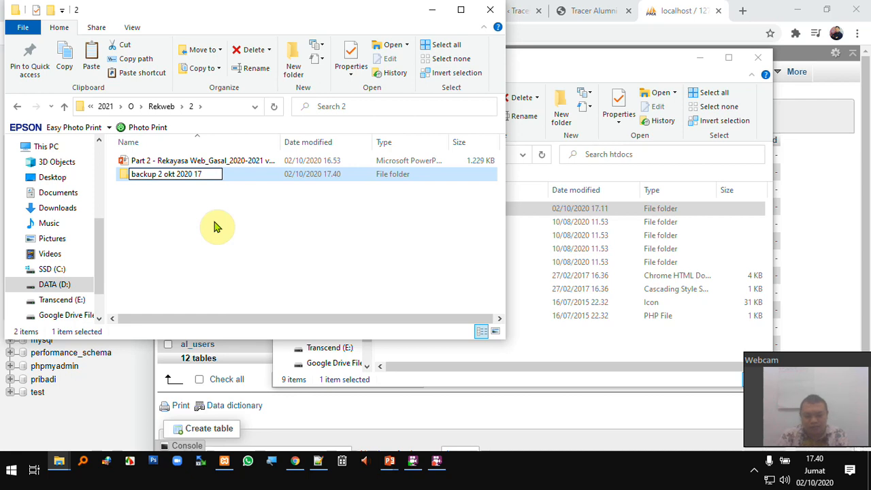
{"action": "type", "text": ".40"}
{"action": "key", "text": "Return"}
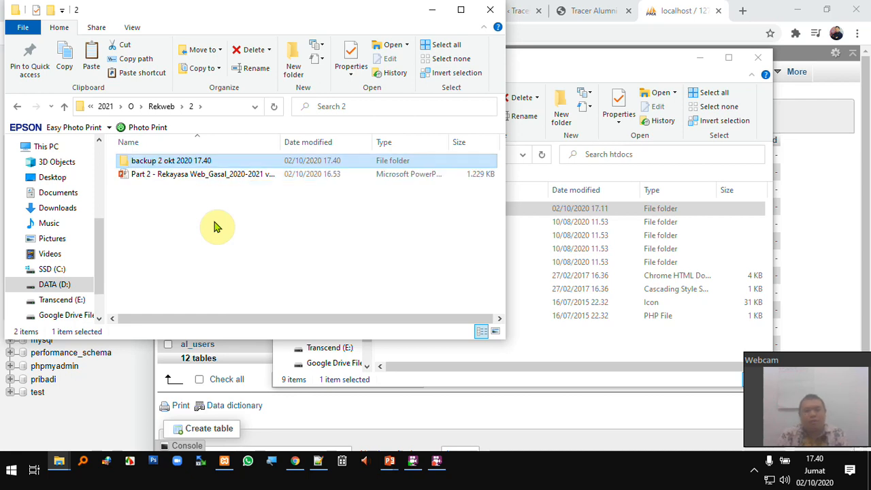
- Paste the copied alumni folder into the "backup 2 okt 2020 17.40" folder and compare it with the htdocs original
{"action": "key", "text": "Return"}
{"action": "key", "text": "ctrl+v"}
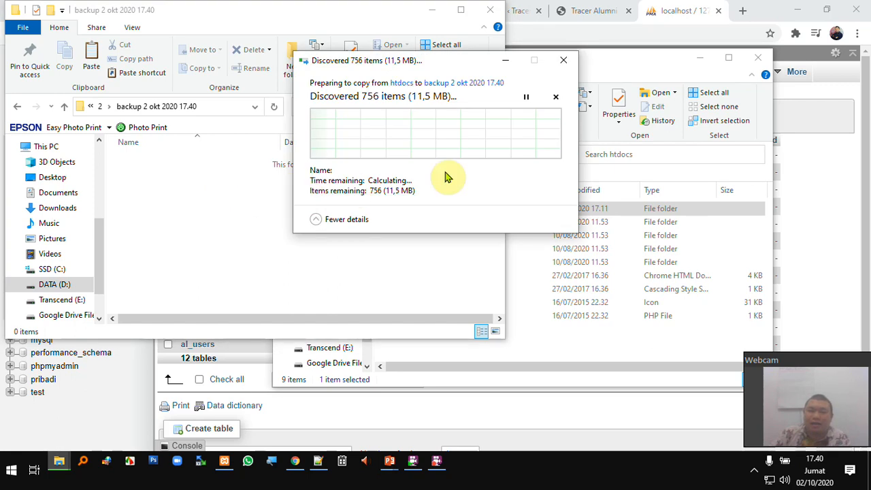
{"action": "left_click", "coordinate": [608, 70]}
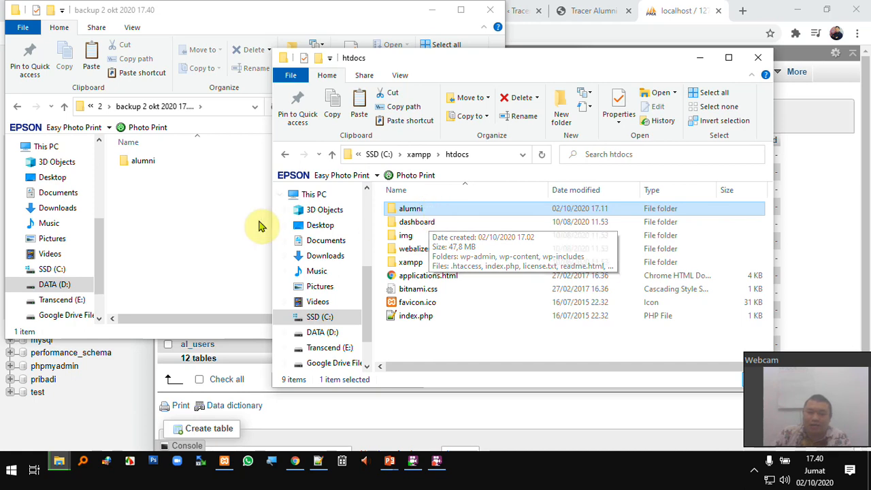
{"action": "left_click", "coordinate": [217, 239]}
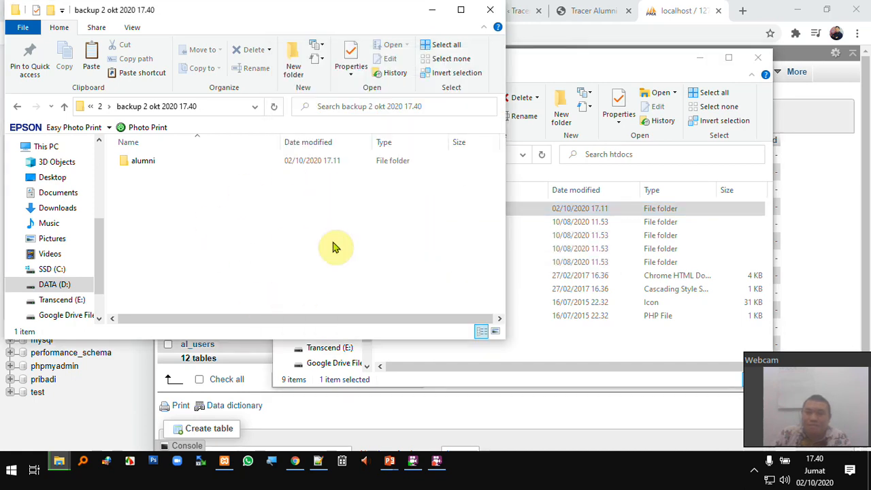
- Switch to phpMyAdmin and set up a server-level export with the Custom method, selecting only the db_alumni database
{"action": "left_click", "coordinate": [439, 421]}
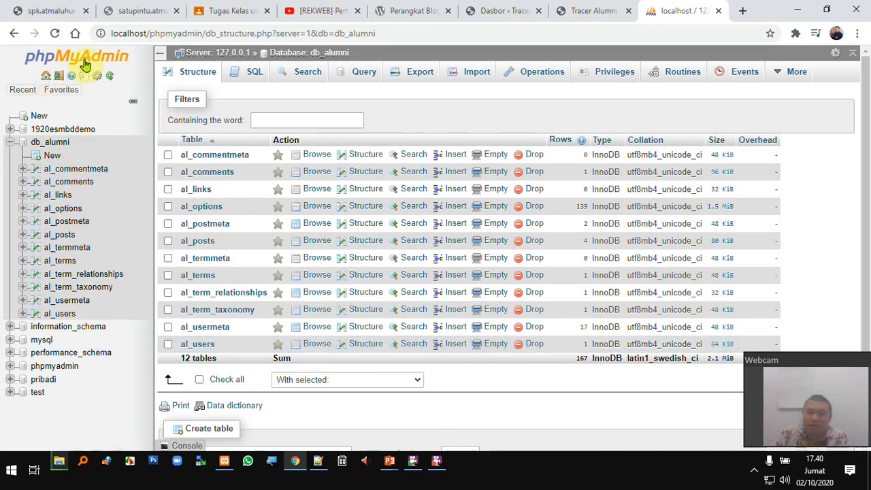
{"action": "left_click", "coordinate": [45, 76]}
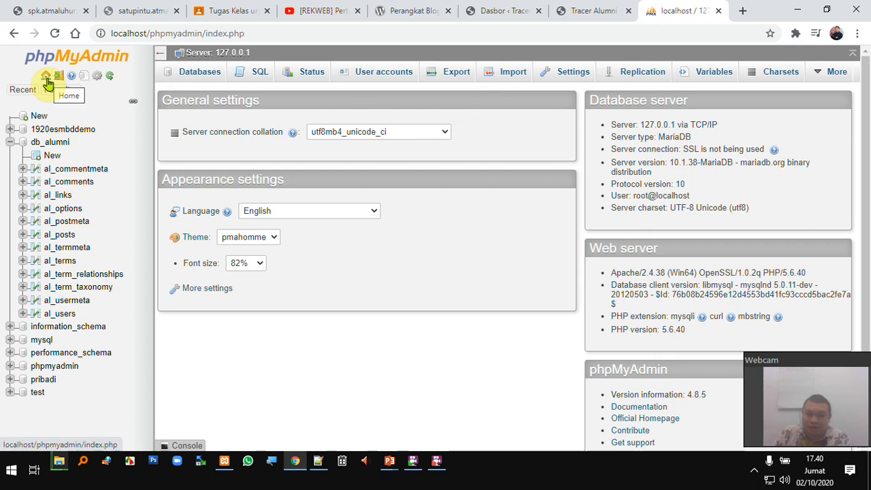
{"action": "left_click", "coordinate": [445, 78]}
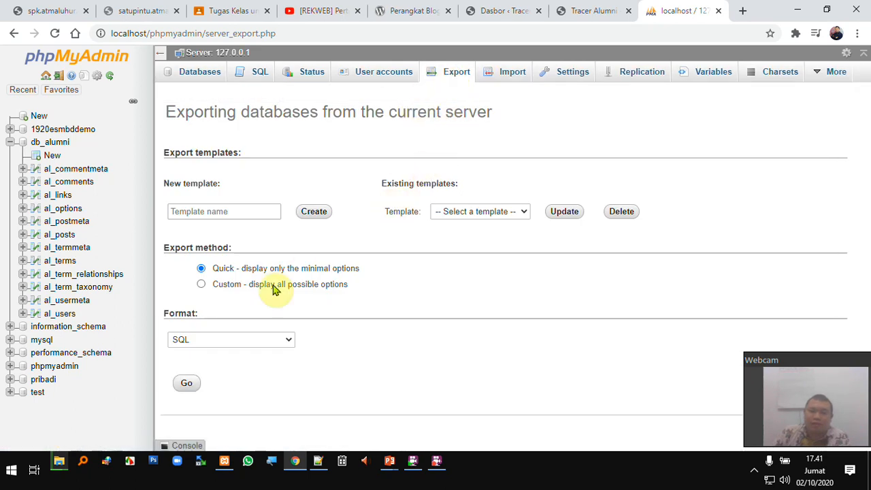
{"action": "left_click", "coordinate": [230, 290]}
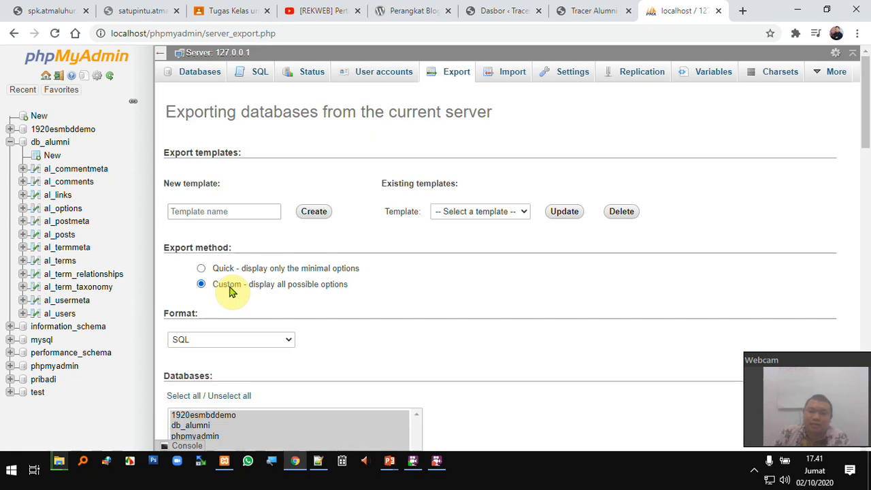
{"action": "scroll", "coordinate": [262, 282], "scroll_direction": "down", "scroll_amount": 2}
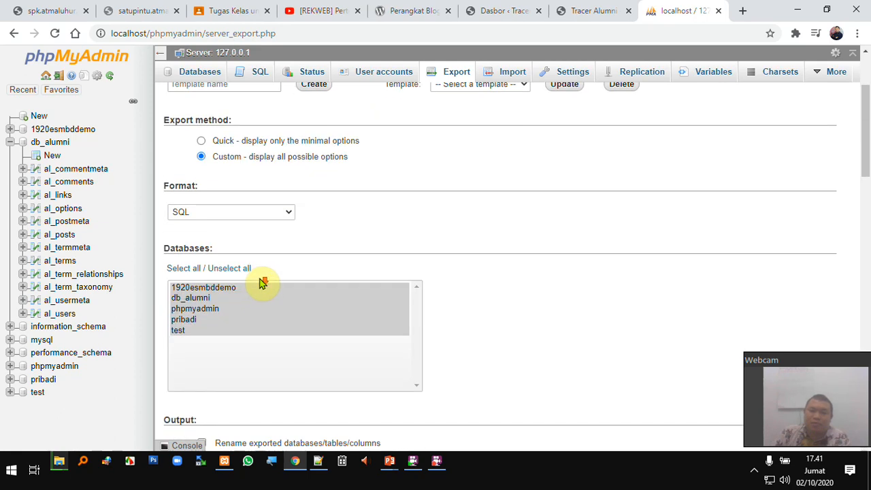
{"action": "left_click", "coordinate": [194, 300]}
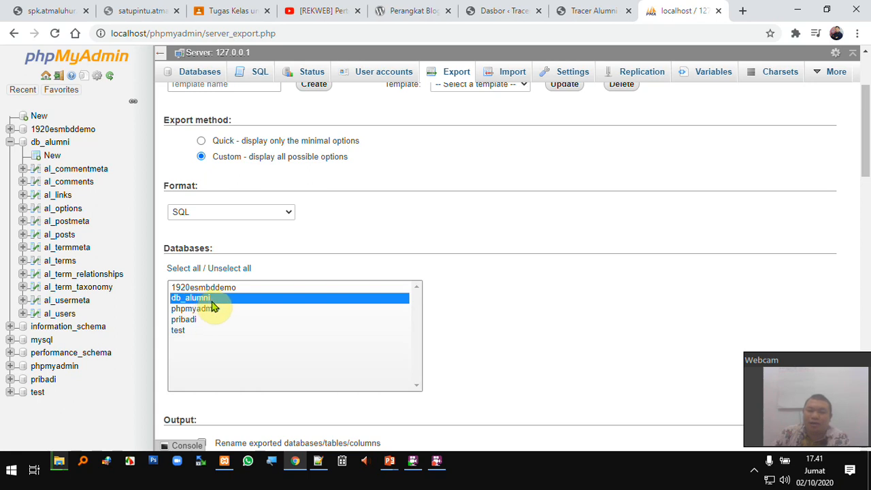
- Review the output, format, object and data creation options of the db_alumni export and run it with the defaults
{"action": "scroll", "coordinate": [338, 292], "scroll_direction": "down", "scroll_amount": 3}
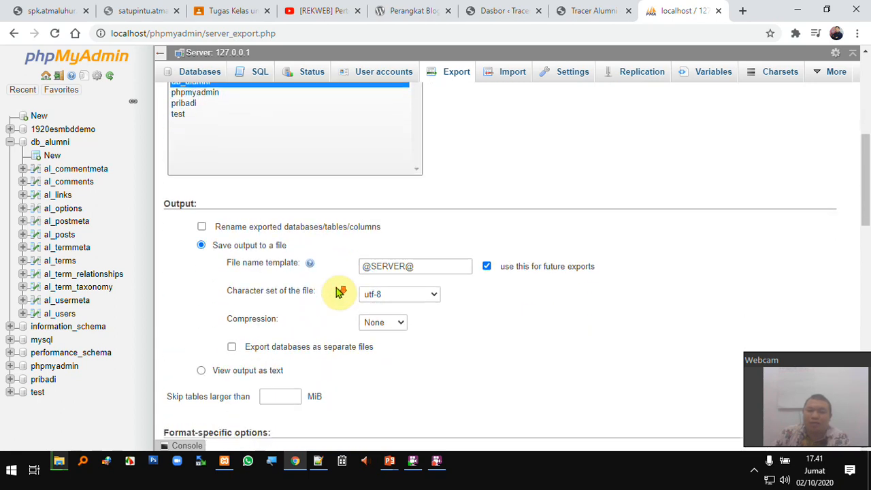
{"action": "scroll", "coordinate": [340, 291], "scroll_direction": "down", "scroll_amount": 1}
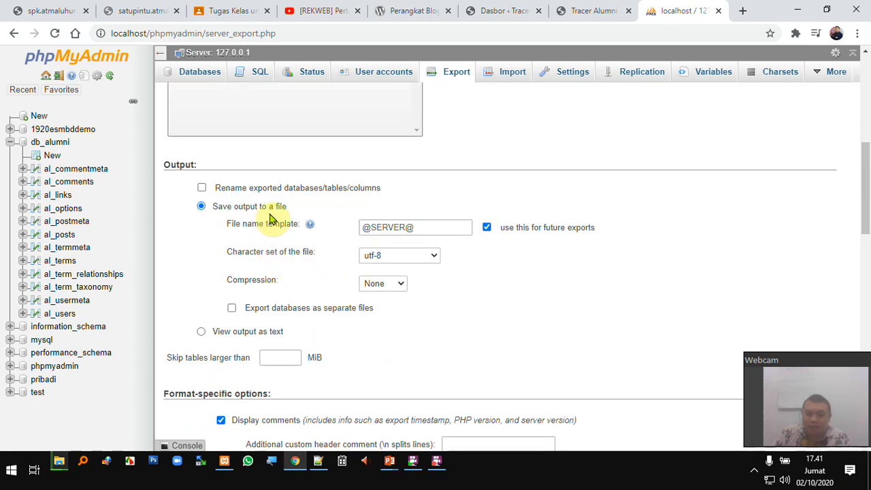
{"action": "scroll", "coordinate": [292, 257], "scroll_direction": "down", "scroll_amount": 2}
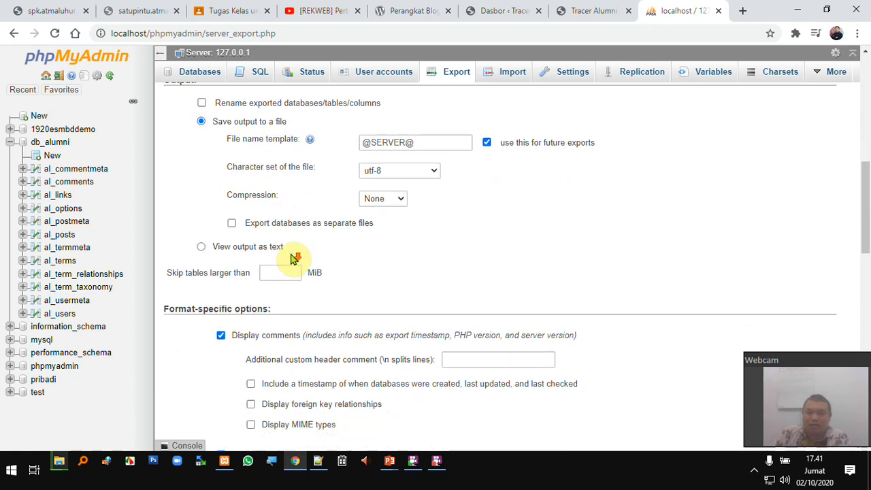
{"action": "scroll", "coordinate": [293, 257], "scroll_direction": "down", "scroll_amount": 5}
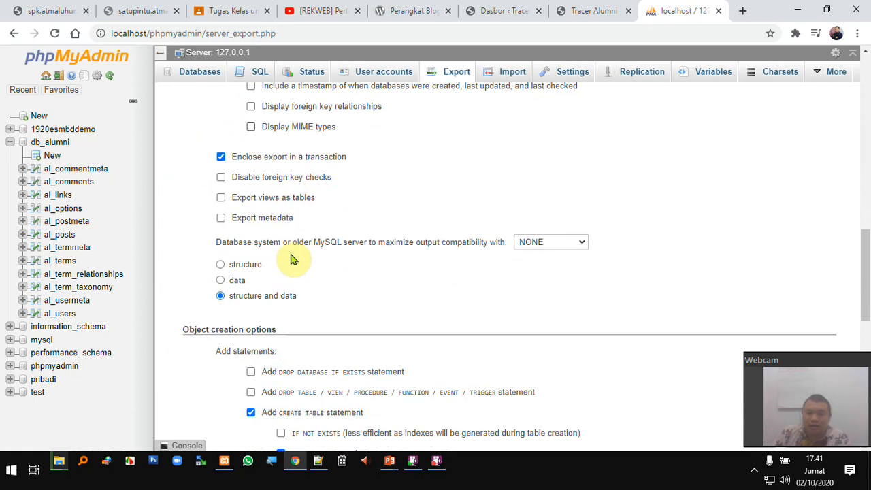
{"action": "scroll", "coordinate": [293, 259], "scroll_direction": "down", "scroll_amount": 1}
{"action": "scroll", "coordinate": [307, 269], "scroll_direction": "down", "scroll_amount": 2}
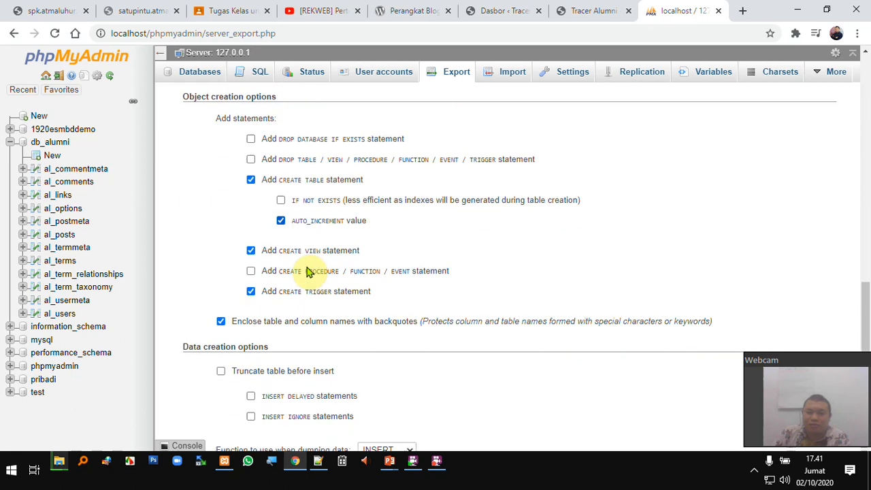
{"action": "scroll", "coordinate": [306, 252], "scroll_direction": "down", "scroll_amount": 4}
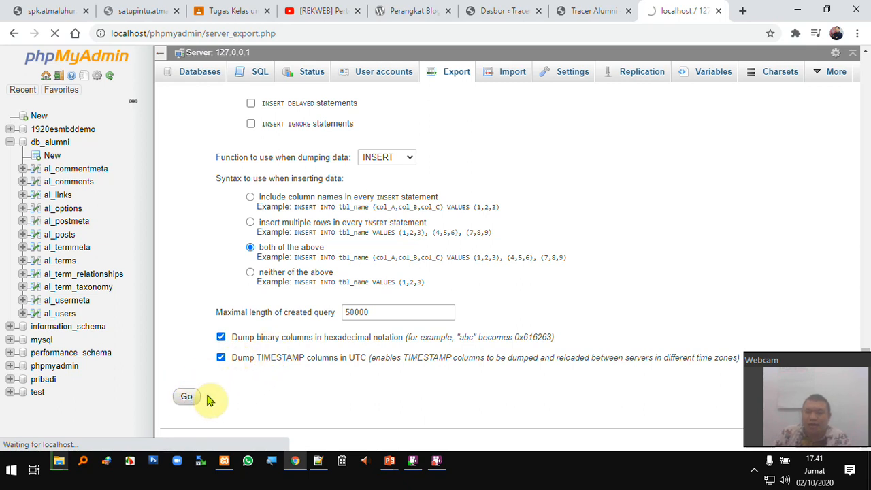
- Copy the path of the "backup 2 okt 2020 17.40" folder and save the db_alumni export there as 127_0_0_1.sql
{"action": "left_click", "coordinate": [62, 461]}
{"action": "left_click", "coordinate": [65, 414]}
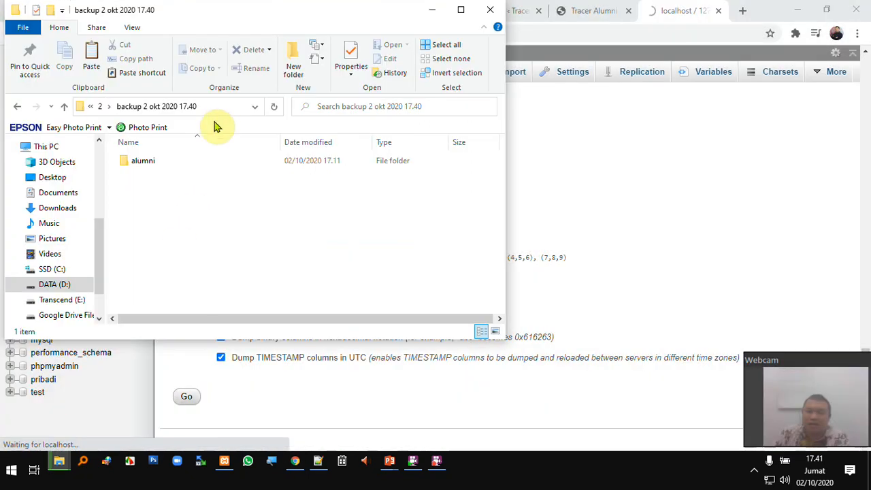
{"action": "left_click", "coordinate": [222, 109]}
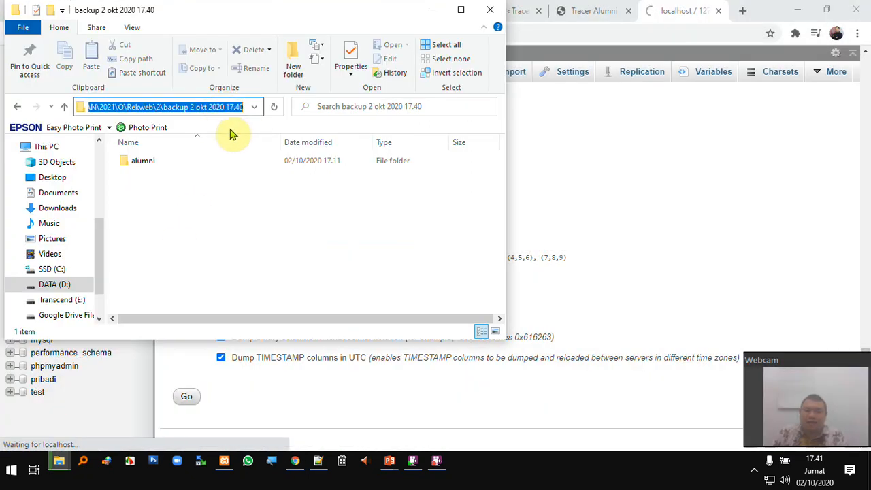
{"action": "left_click", "coordinate": [434, 11]}
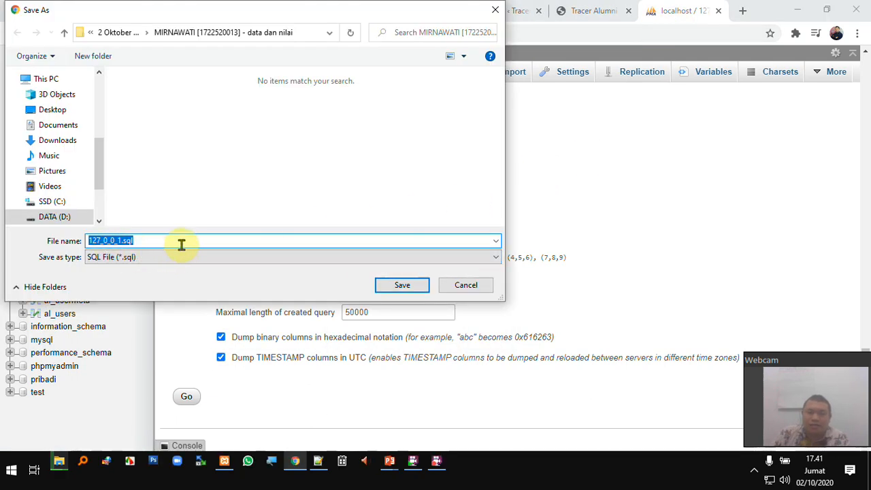
{"action": "type", "text": "D:\\01\\12_PANDKAKAN2021\\Tracer Alumni\\Backup 2-okt-2020 17.40"}
{"action": "left_click", "coordinate": [392, 285]}
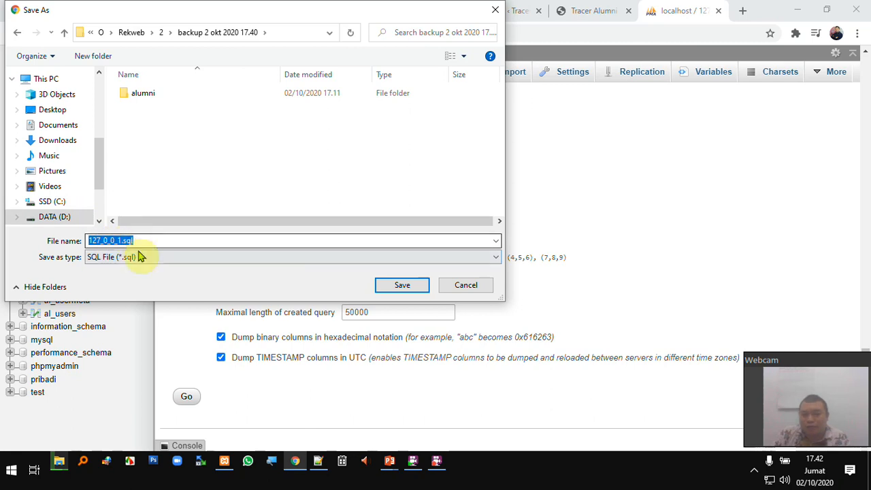
{"action": "left_click", "coordinate": [400, 285]}
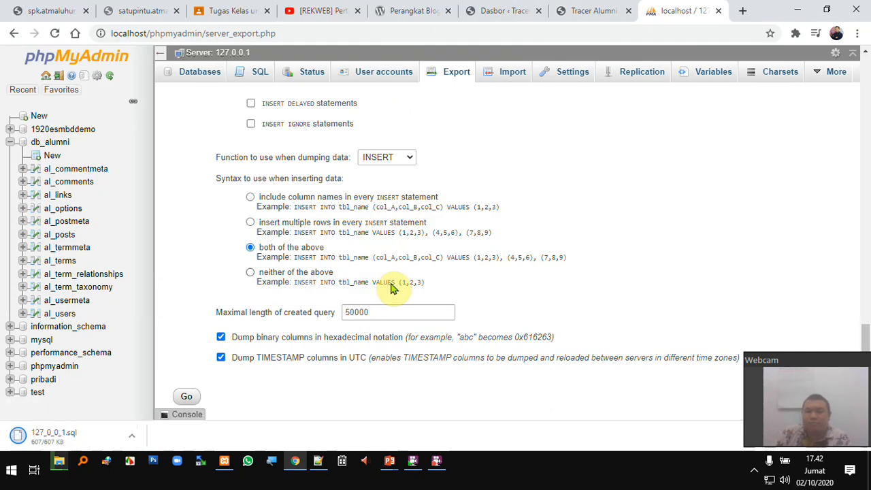
- Switch to File Explorer and check the alumni folder and the 127_0_0_1.sql file in the backup folder
{"action": "mouse_move", "coordinate": [59, 461]}
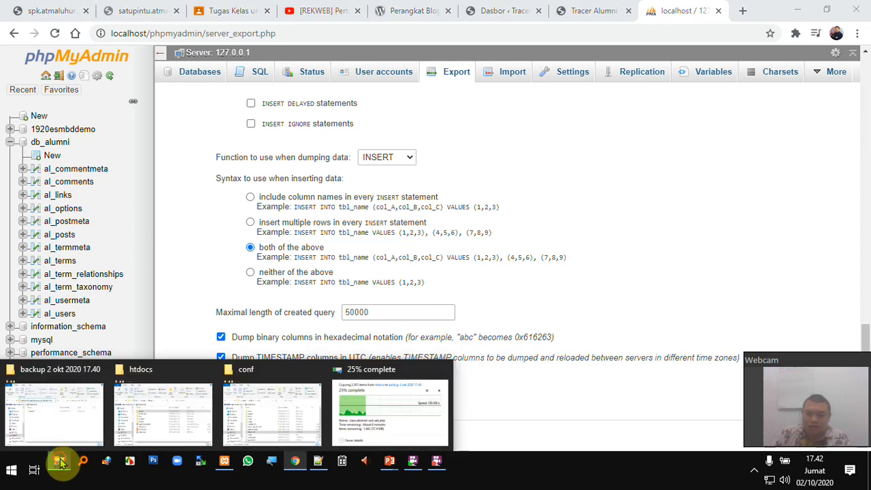
{"action": "left_click", "coordinate": [71, 425]}
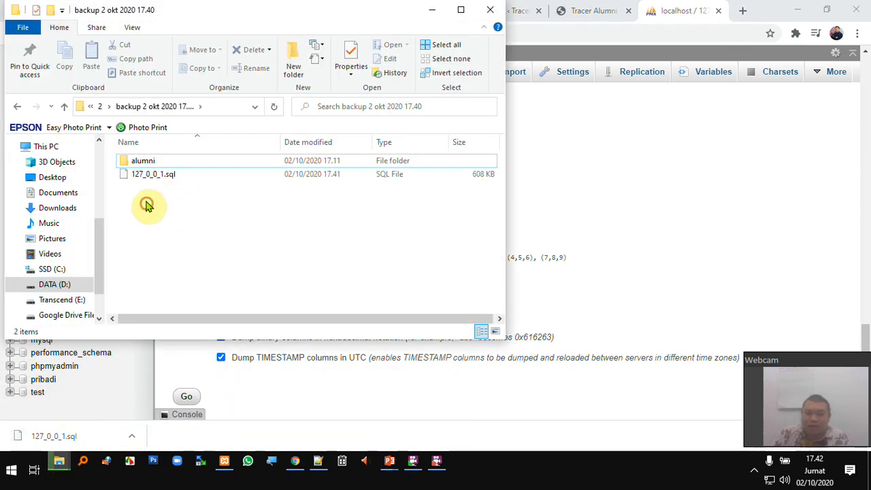
{"action": "left_click", "coordinate": [140, 162]}
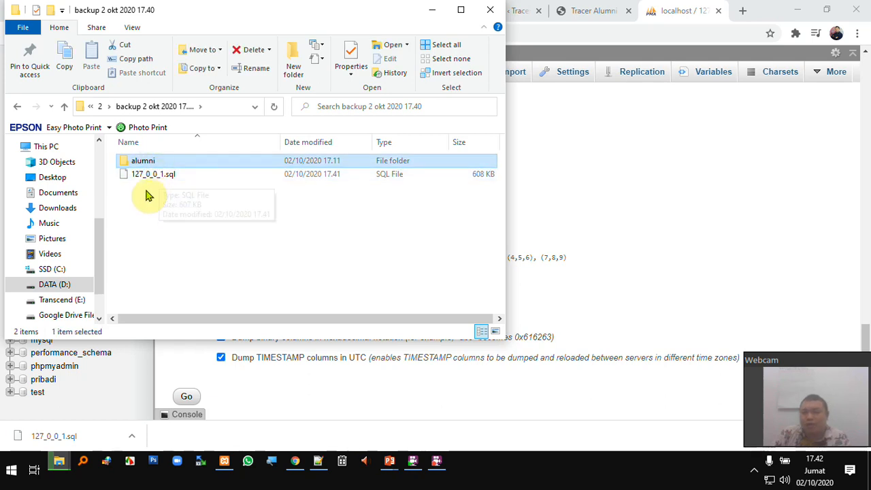
{"action": "left_click", "coordinate": [146, 174]}
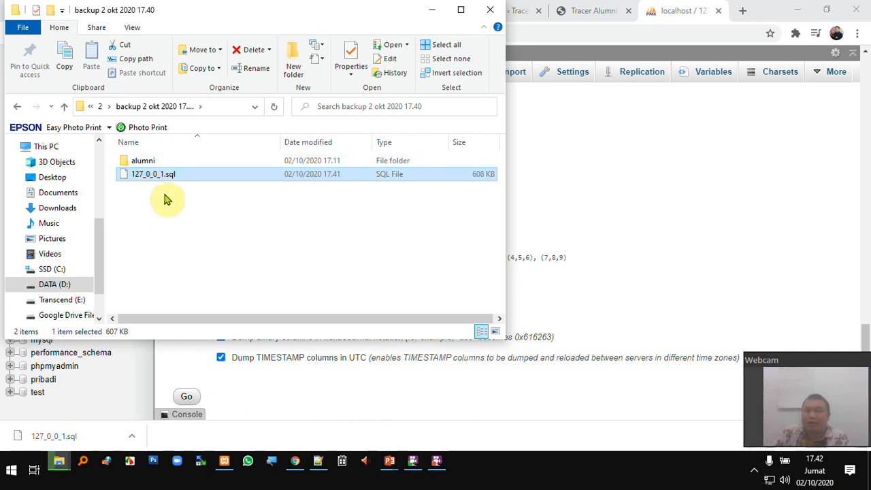
- Go up to folder 2, reopen the "backup 2 okt 2020 17.40" folder and review its site folder and SQL file
{"action": "left_click", "coordinate": [101, 107]}
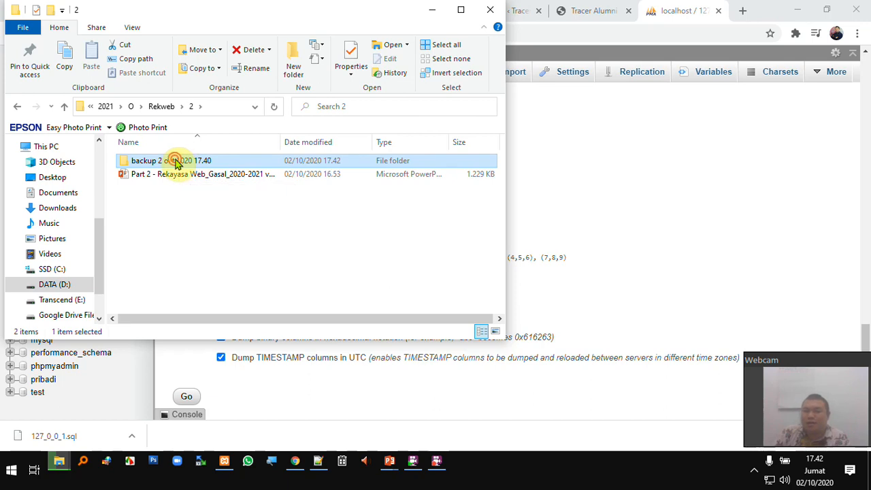
{"action": "double_click", "coordinate": [177, 164]}
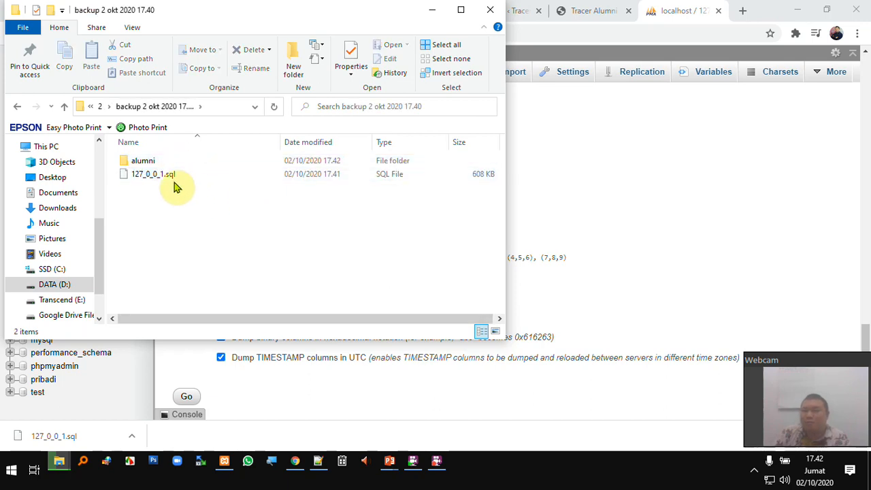
{"action": "left_click", "coordinate": [157, 165]}
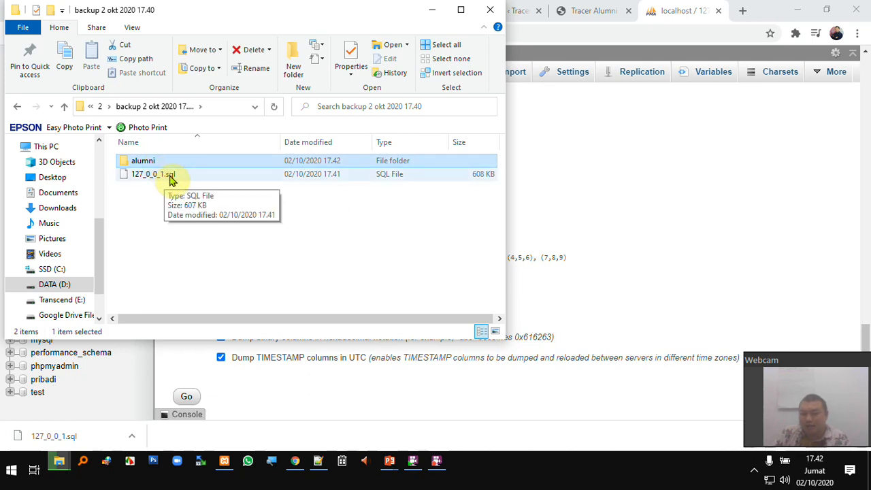
{"action": "left_click", "coordinate": [170, 178]}
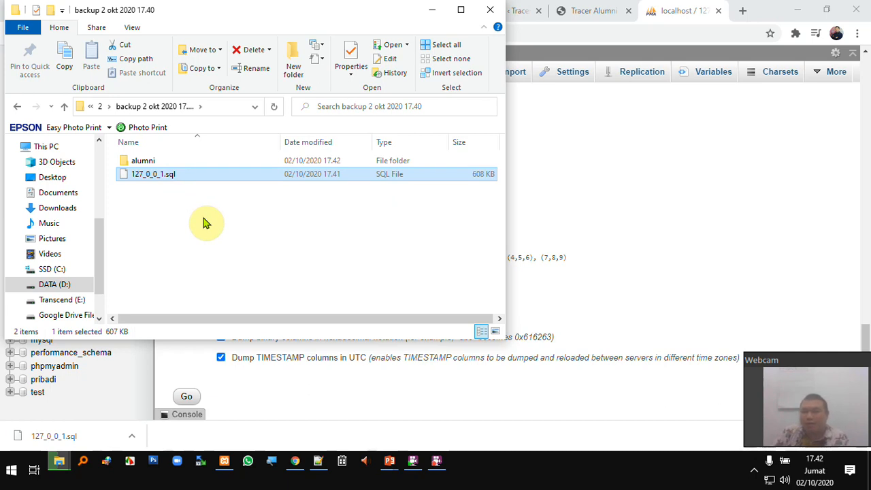
{"action": "left_click", "coordinate": [154, 163]}
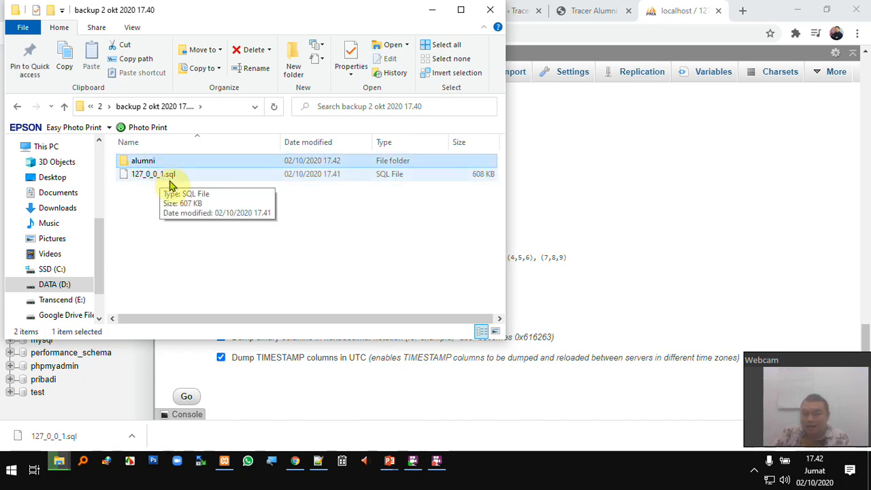
{"action": "left_click", "coordinate": [170, 175]}
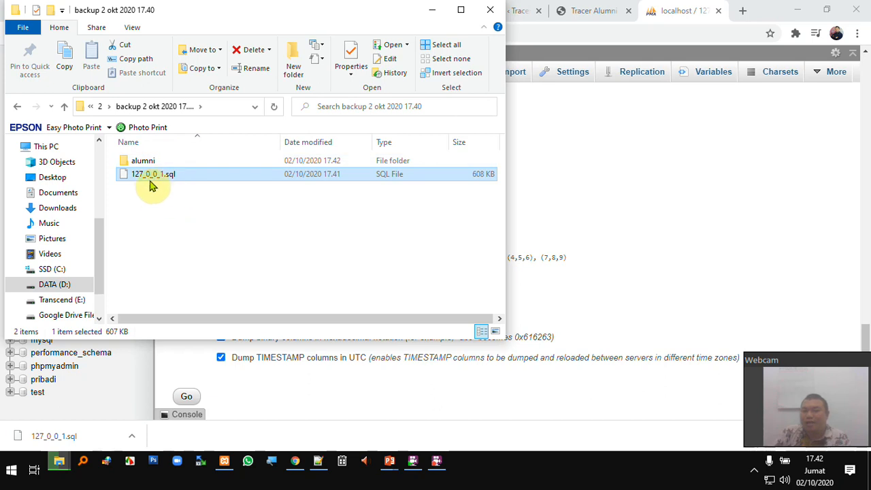